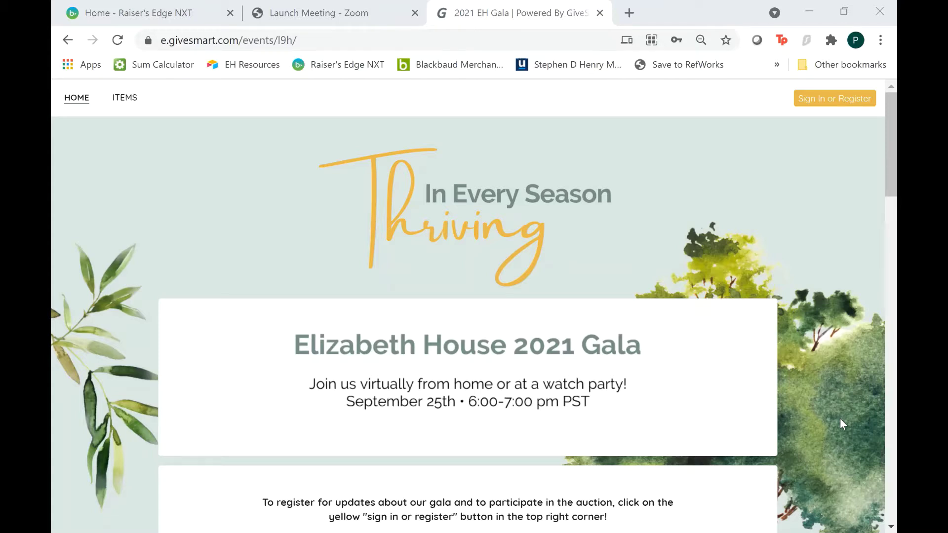
Scroll the Elizabeth House 2021 Gala page down to the 'Hosting a Watch Party?' section.
scroll(737, 394, down, 2)
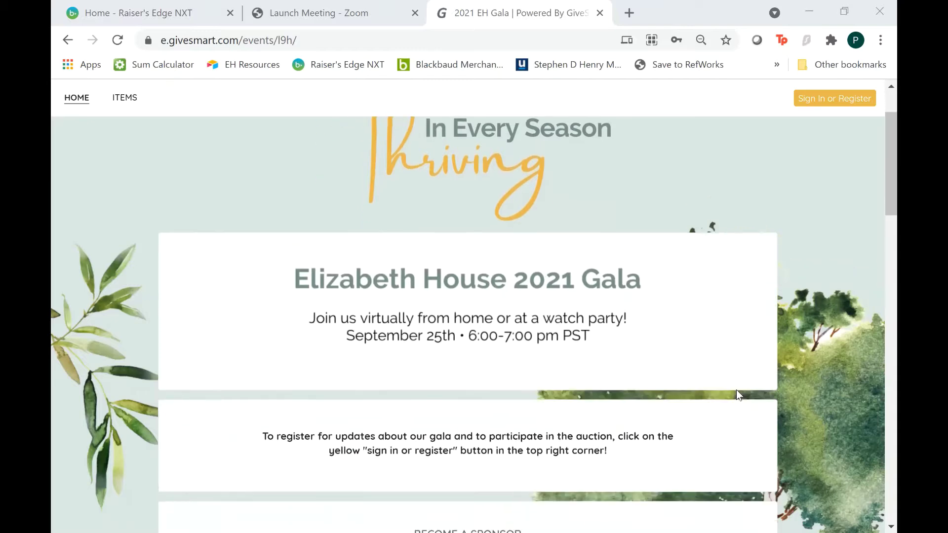
scroll(792, 429, down, 6)
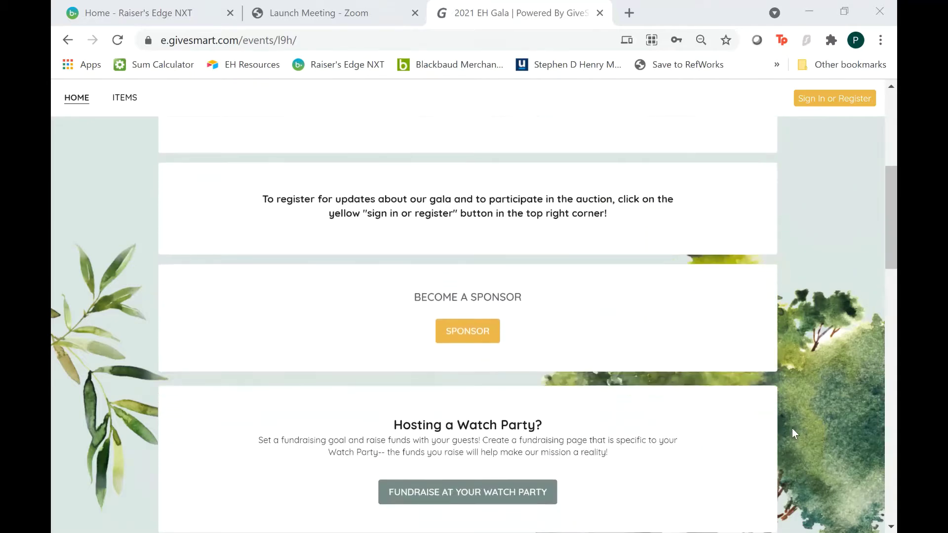
scroll(835, 438, down, 1)
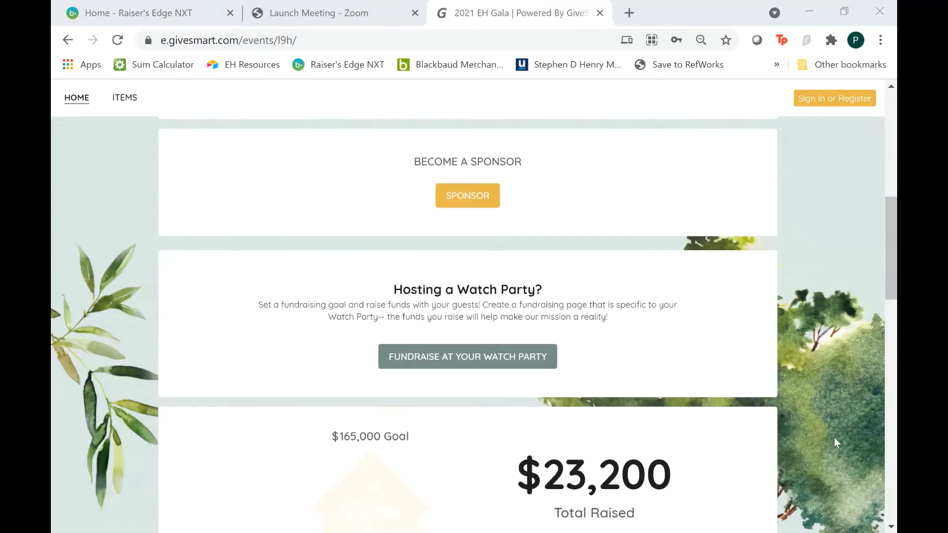
Choose 'Fundraise at your Watch Party' and sign in with the existing account.
click(495, 358)
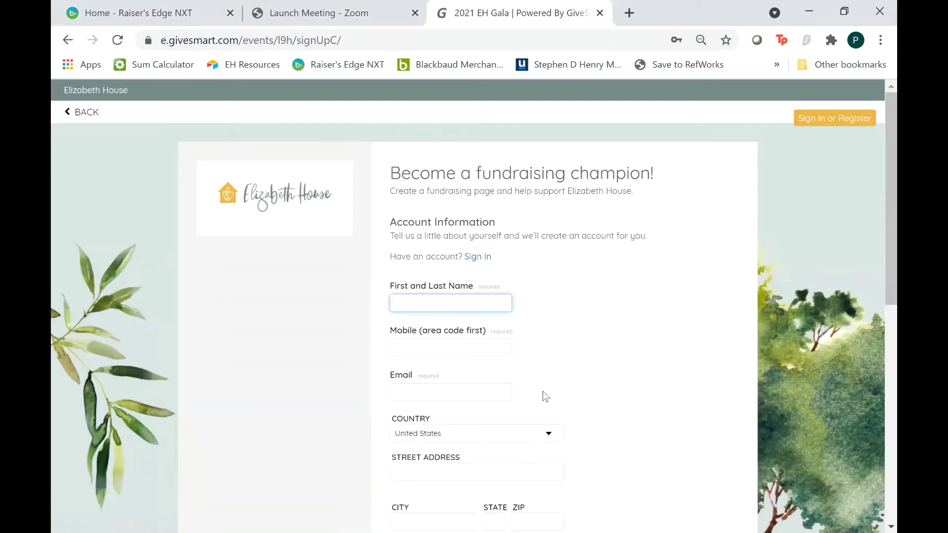
scroll(632, 285, down, 3)
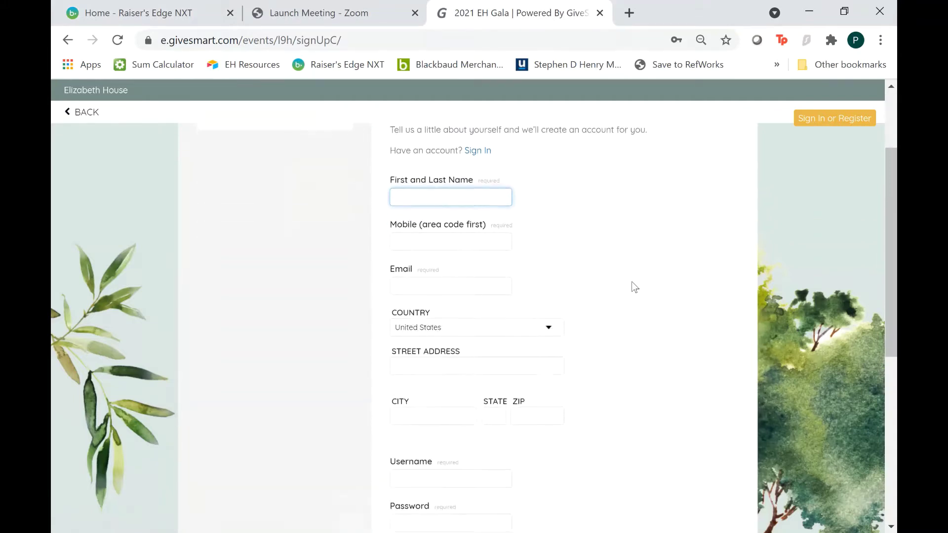
scroll(635, 287, down, 2)
scroll(635, 288, up, 3)
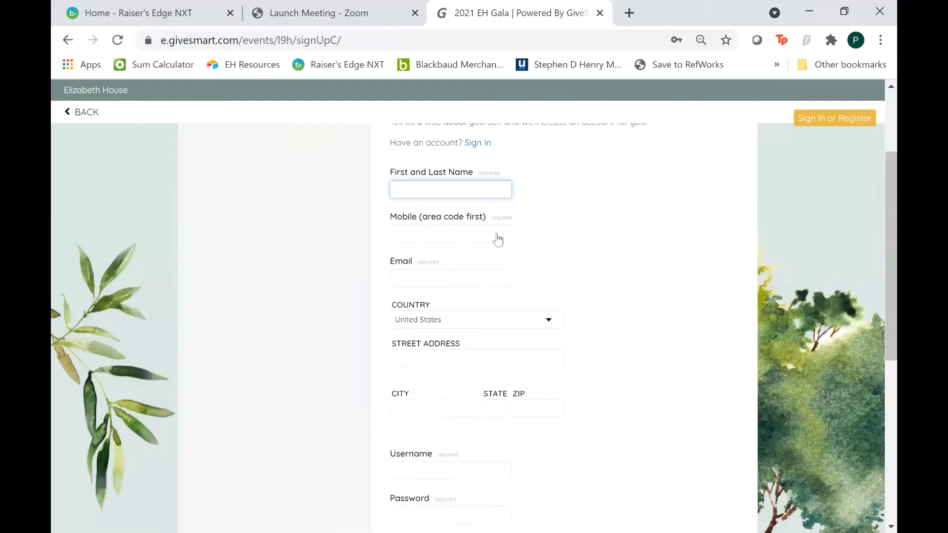
scroll(563, 235, down, 3)
scroll(563, 235, up, 5)
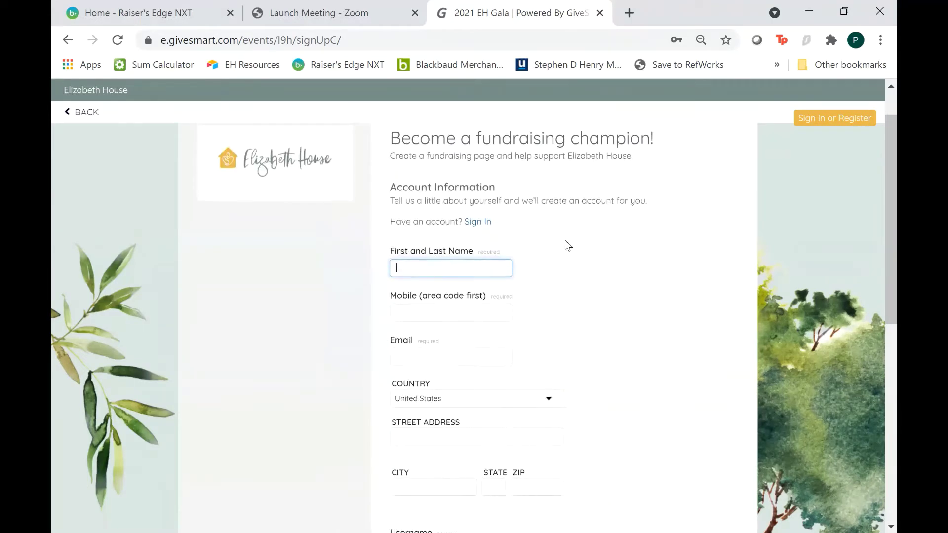
click(481, 223)
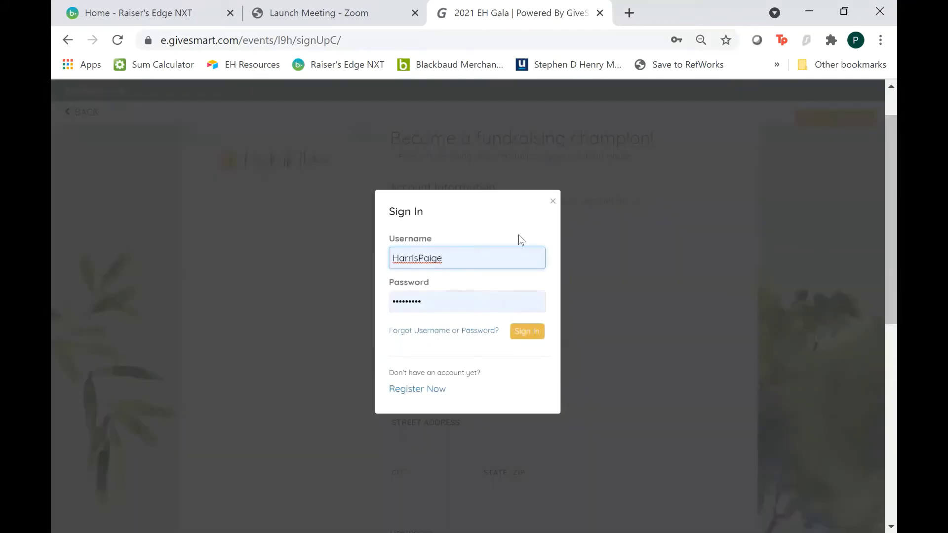
click(526, 337)
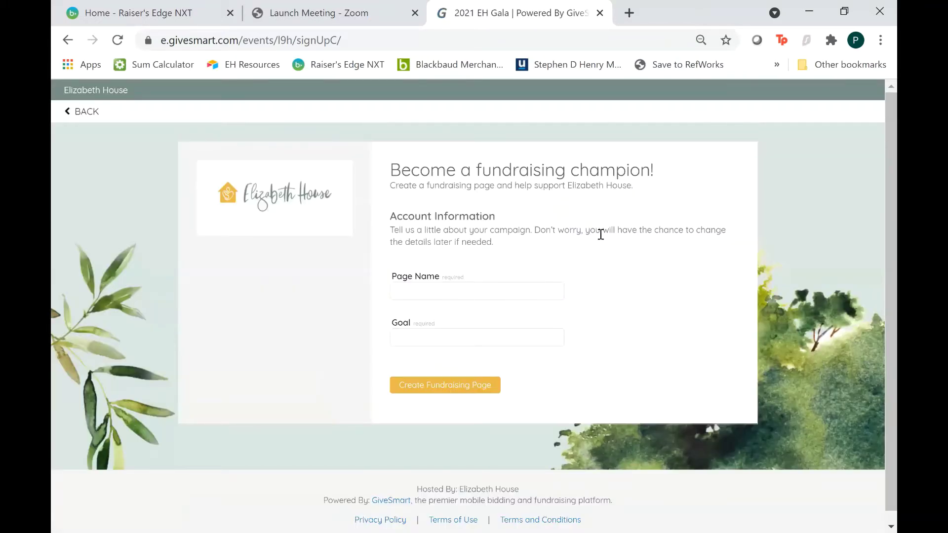
click(443, 290)
text(Paige's Watch Party)
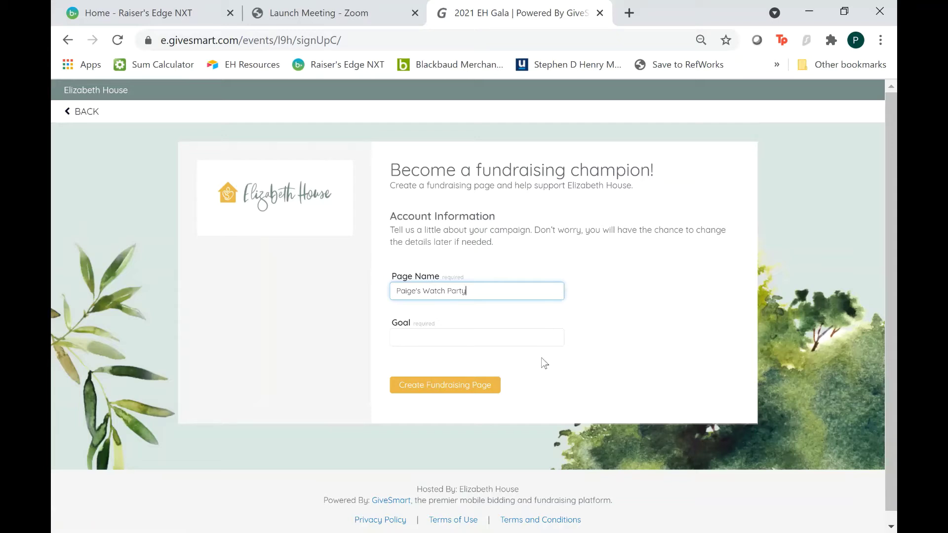
click(509, 335)
text(100)
click(602, 319)
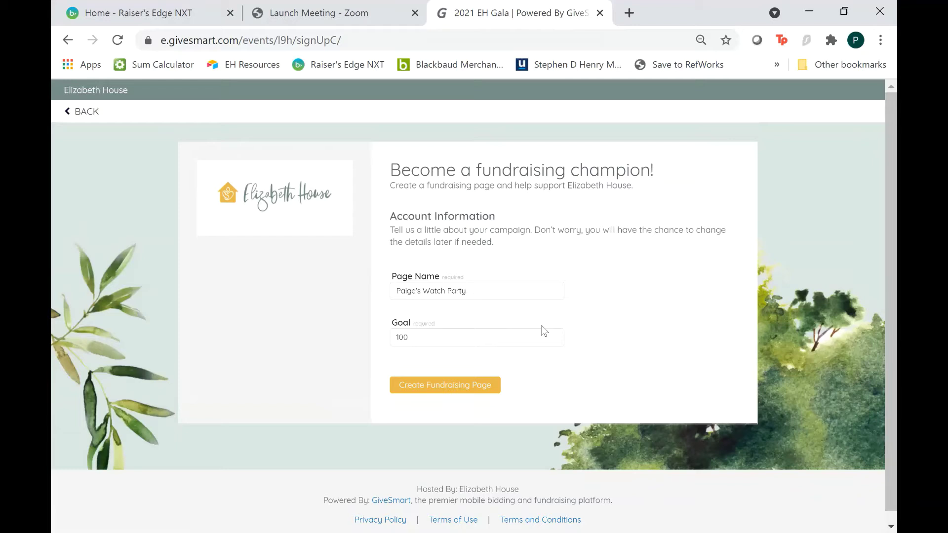
click(449, 385)
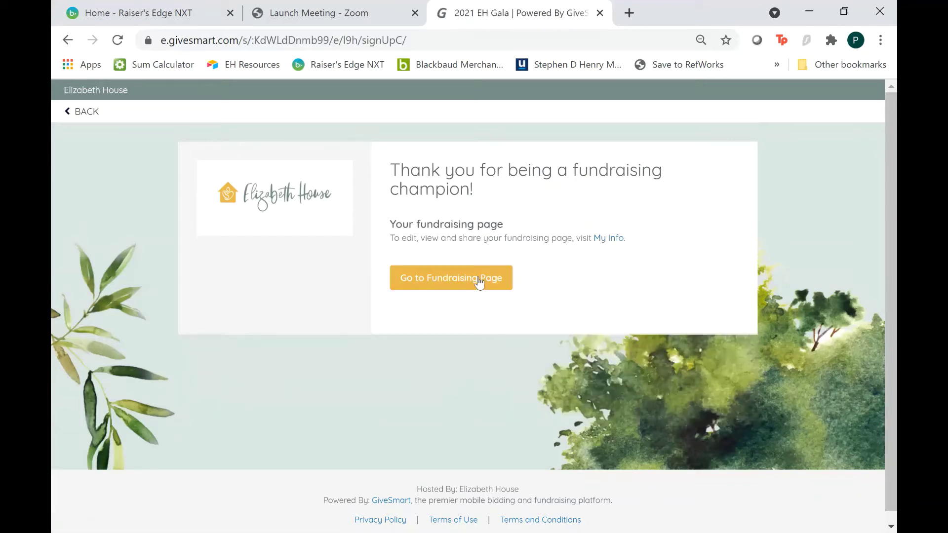
click(475, 282)
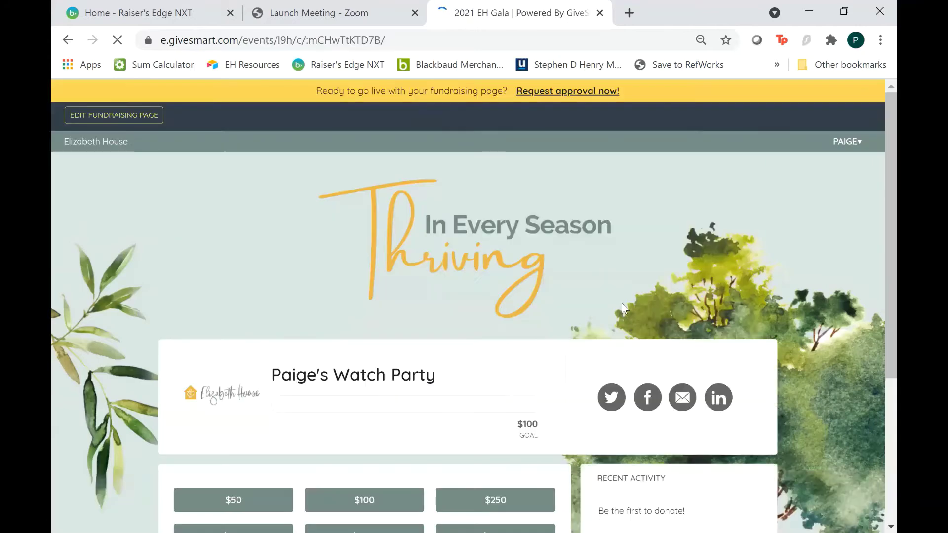
scroll(854, 334, down, 1)
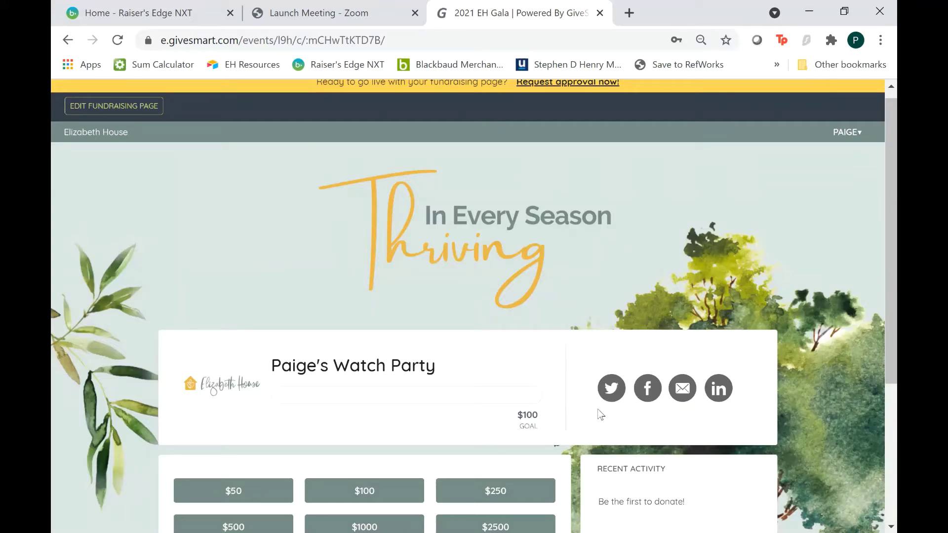
click(645, 395)
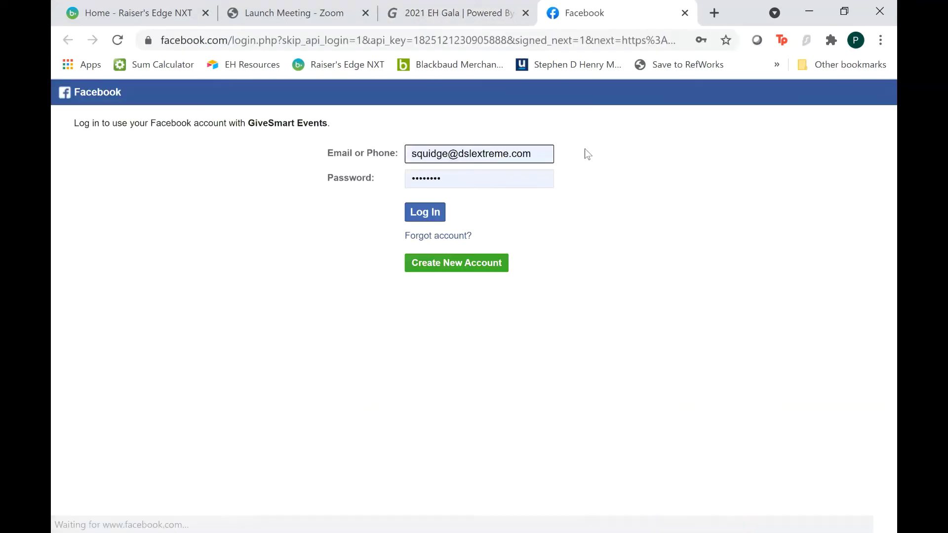
click(685, 13)
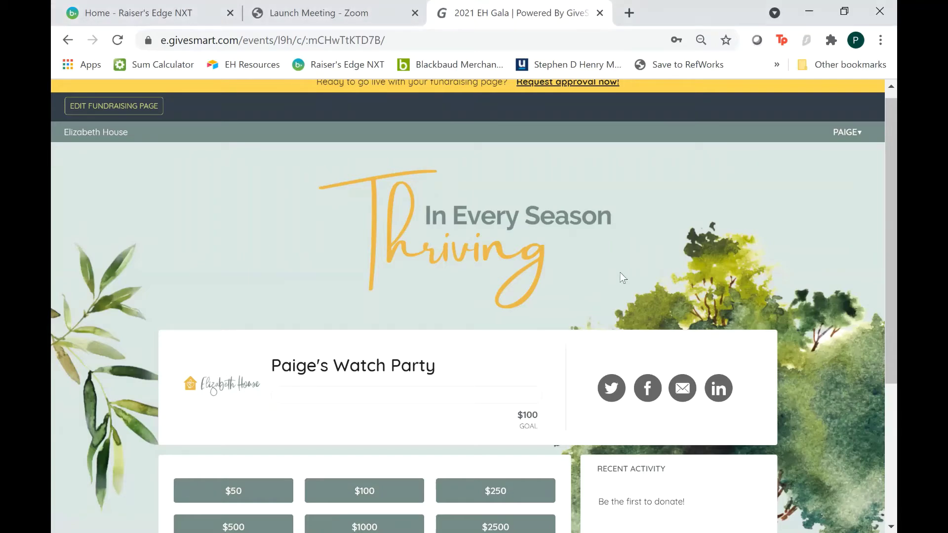
scroll(465, 330, down, 5)
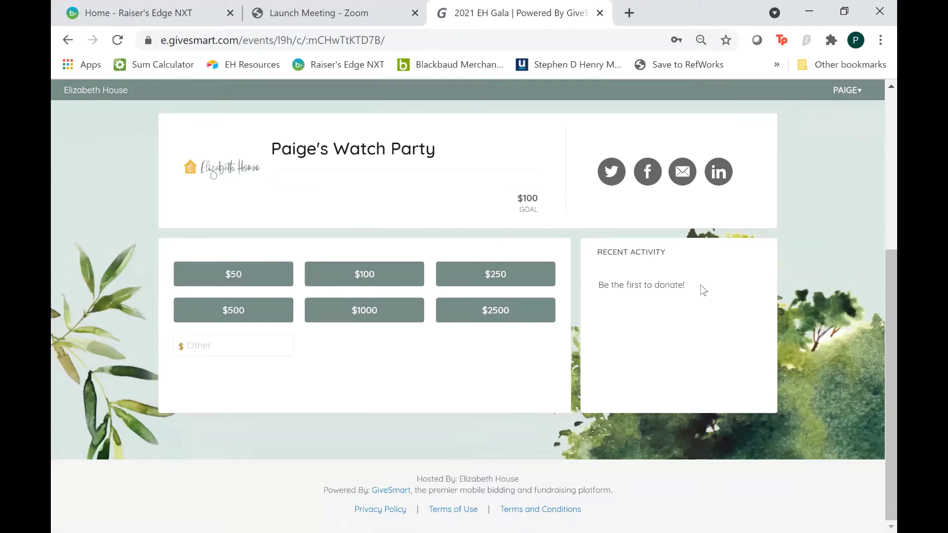
scroll(704, 290, up, 4)
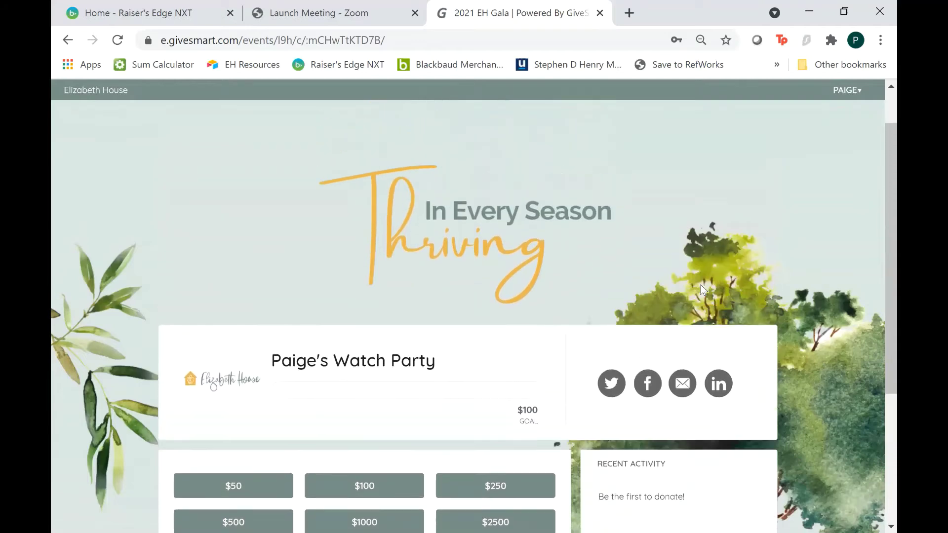
scroll(700, 284, up, 1)
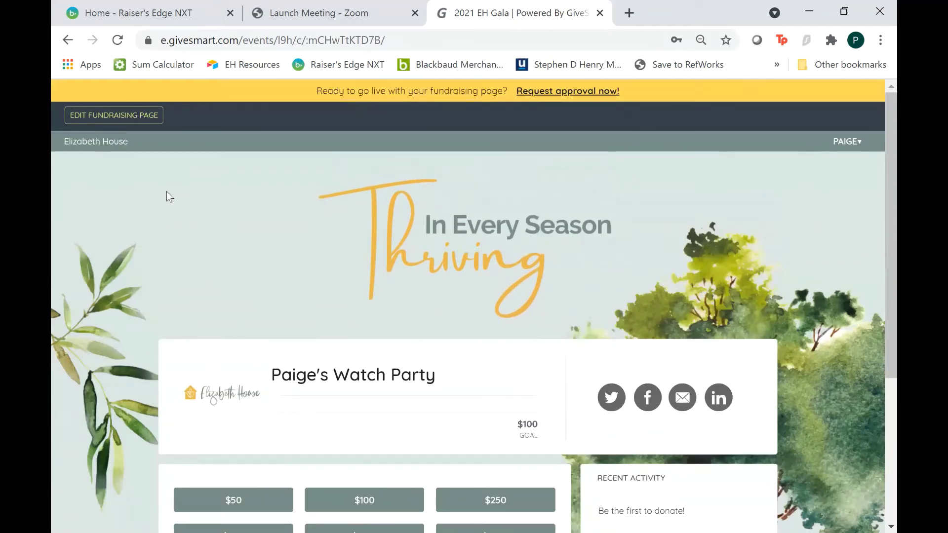
click(119, 119)
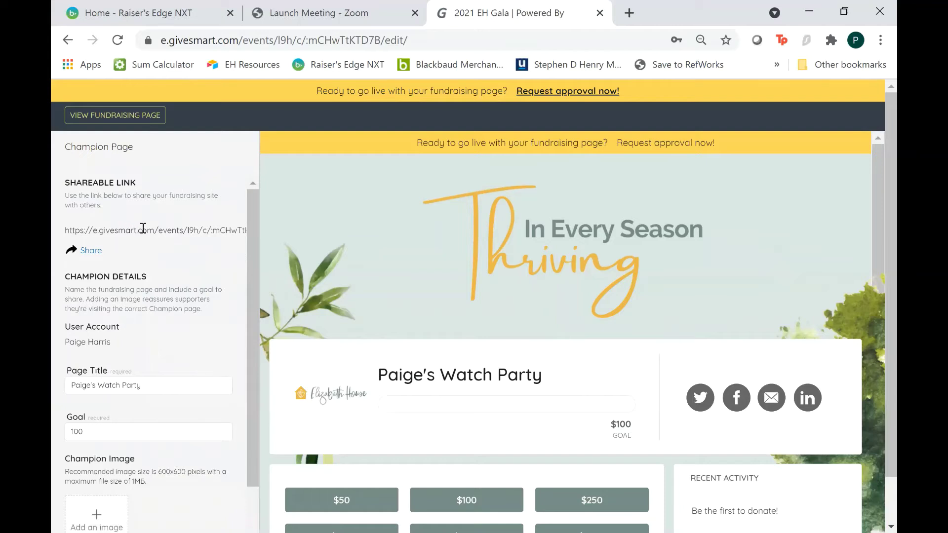
drag(66, 229, 202, 310)
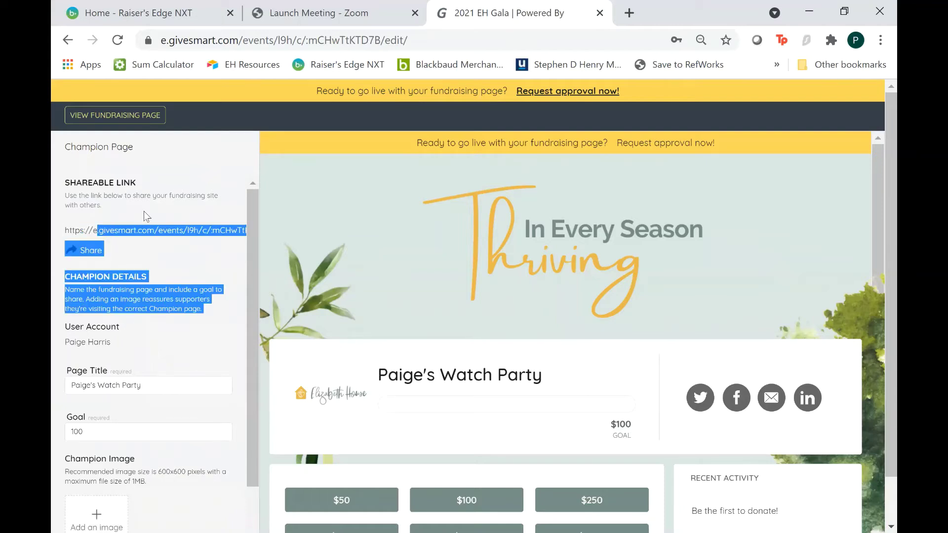
click(152, 214)
drag(69, 231, 215, 230)
click(200, 279)
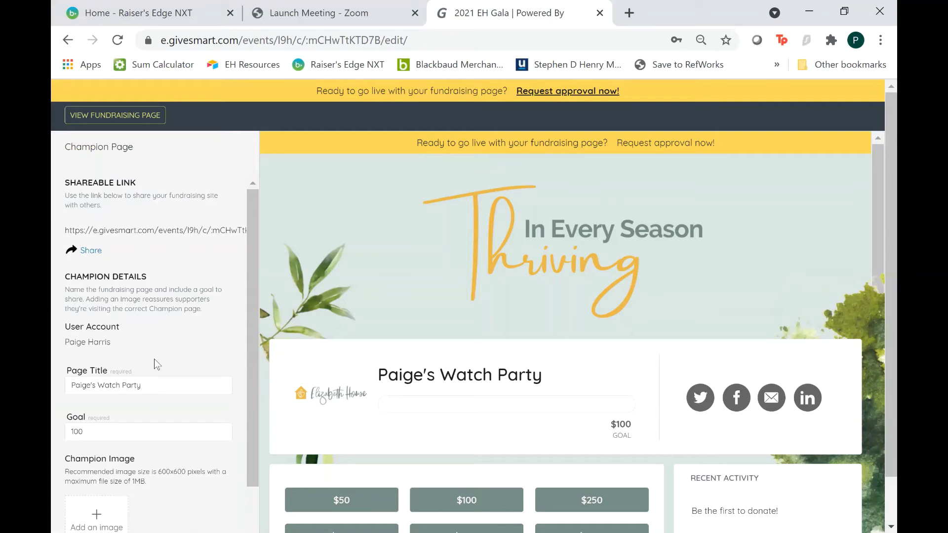
scroll(154, 360, down, 1)
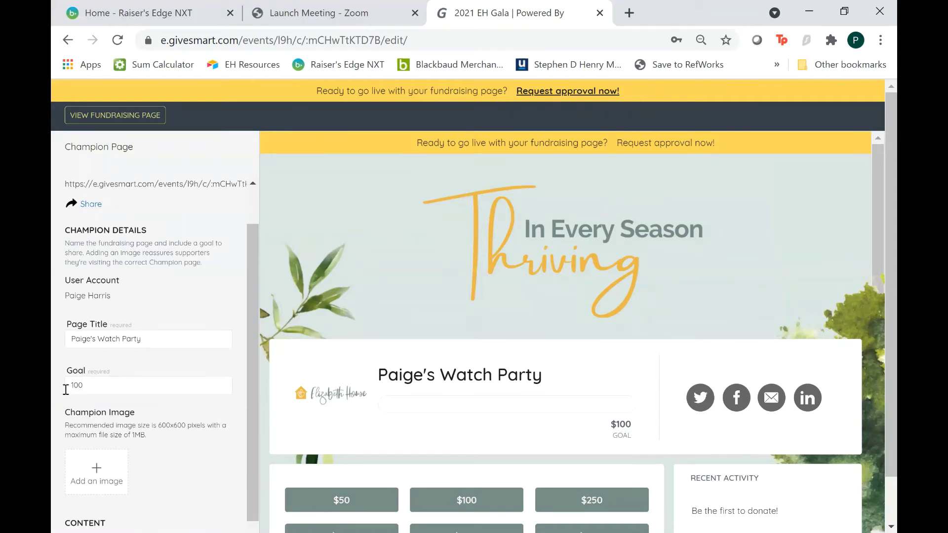
scroll(126, 427, down, 1)
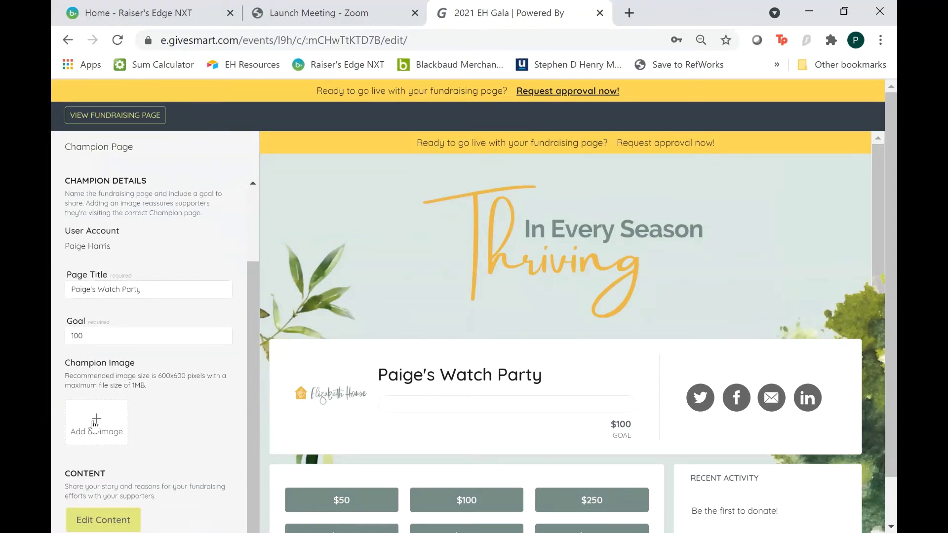
scroll(149, 414, down, 2)
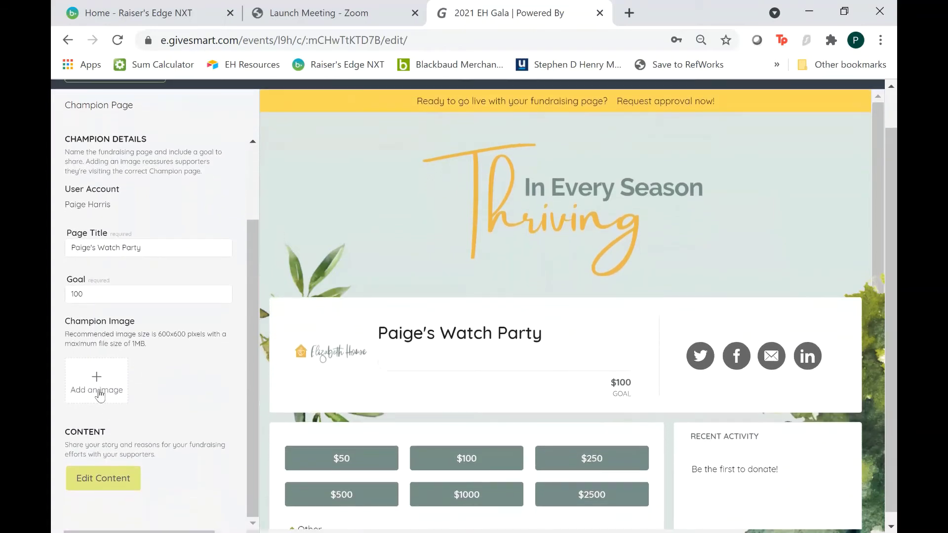
scroll(186, 407, down, 1)
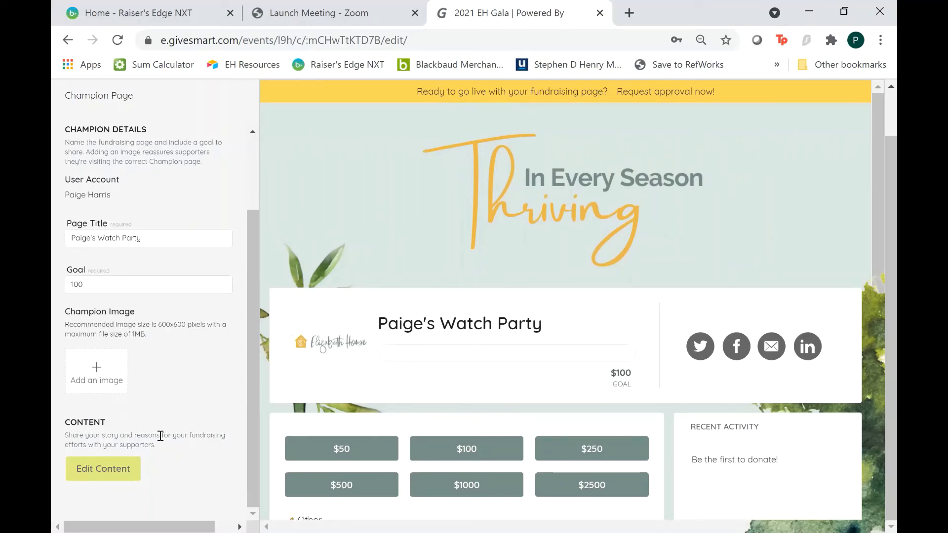
Write the content story 'I'm choosing to fundraise for Elizabeth House because...' and update the section.
click(133, 458)
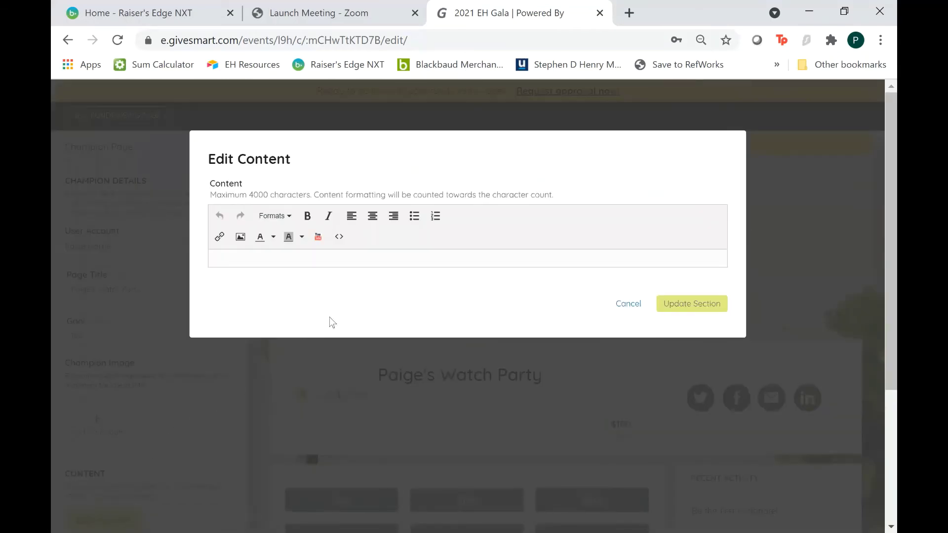
click(363, 255)
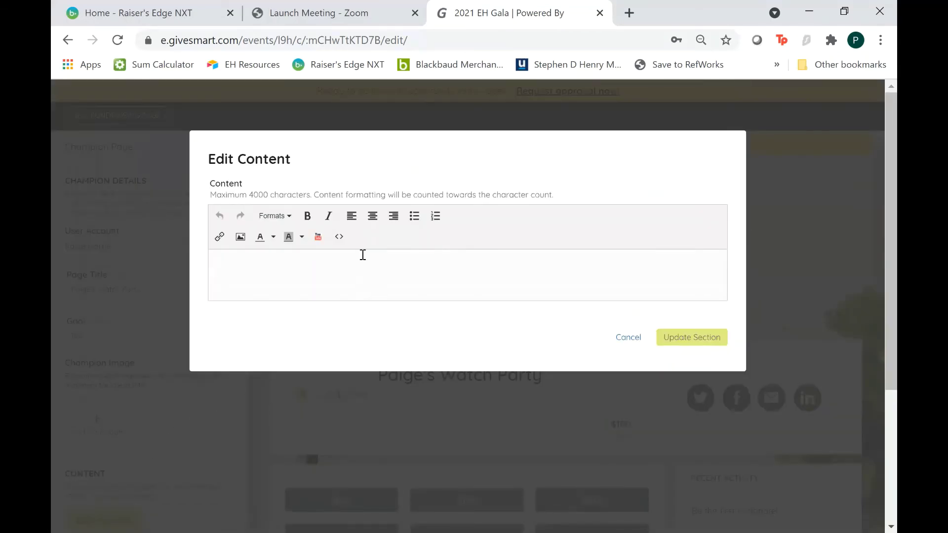
text(I'm choos)
text(ing to fundrais)
text(e fo)
text(lizabeth House bed)
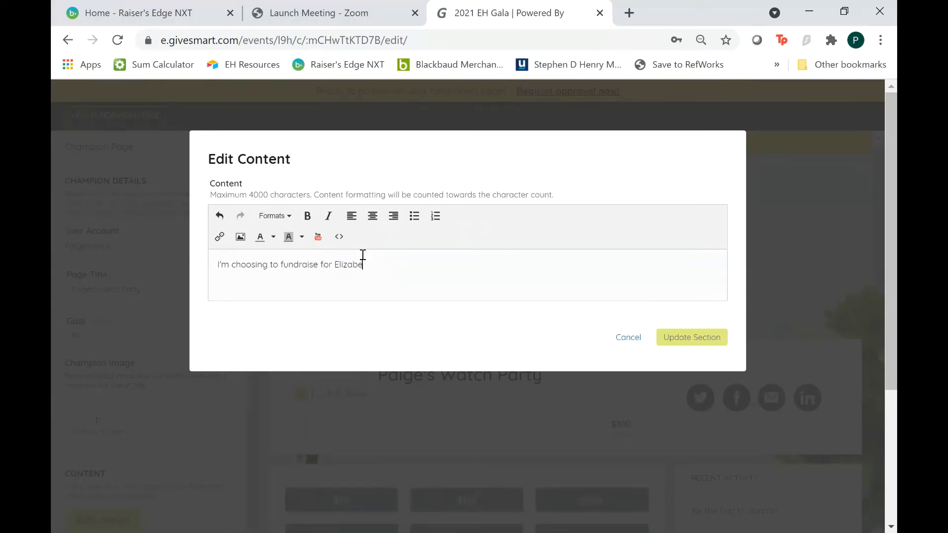
key(BackSpace)
text(cuas)
key(BackSpace)
key(BackSpace)
key(BackSpace)
text(ause...)
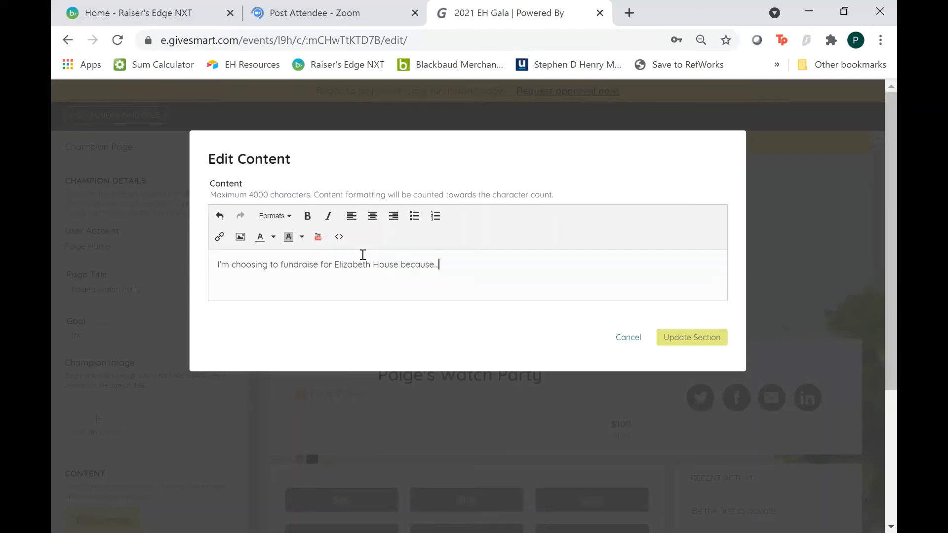
click(673, 352)
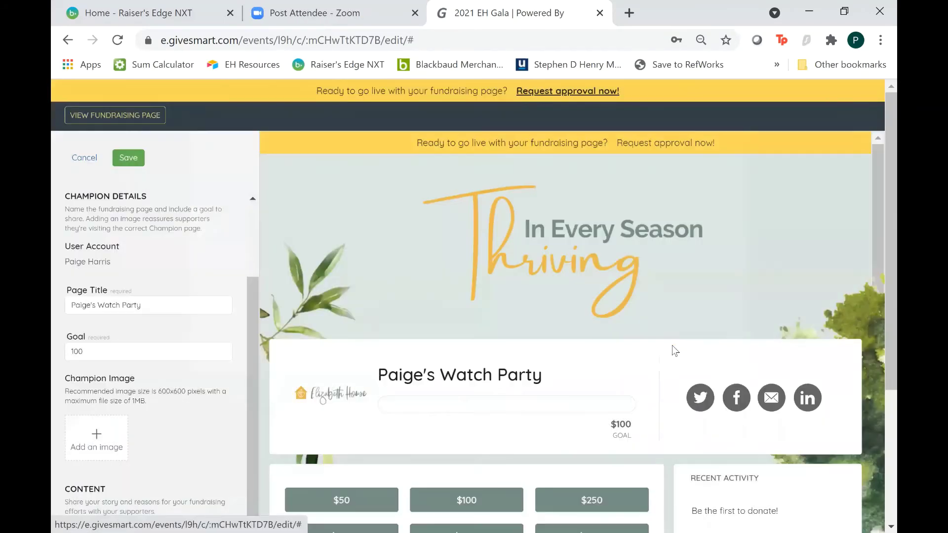
Check the Elizabeth House story in the preview and save the champion page.
scroll(420, 395, down, 4)
scroll(449, 394, down, 1)
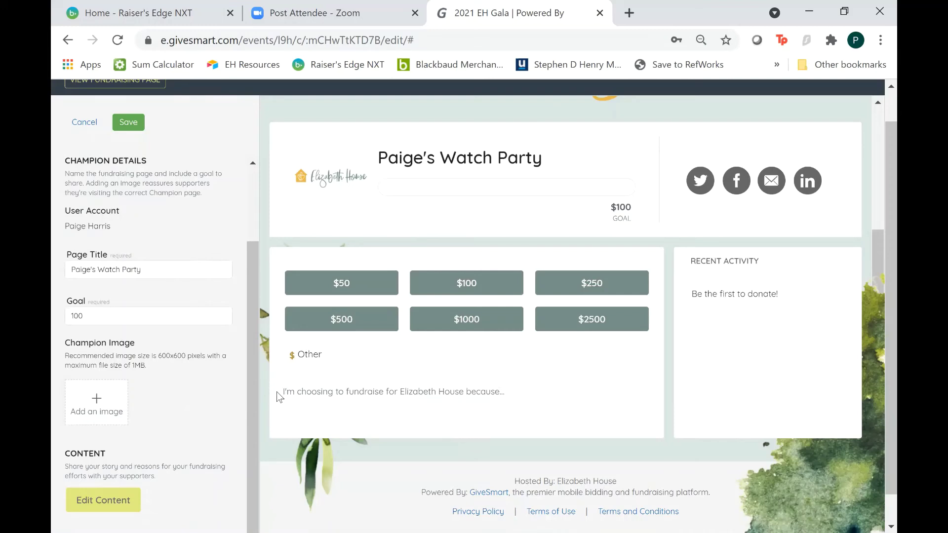
click(129, 124)
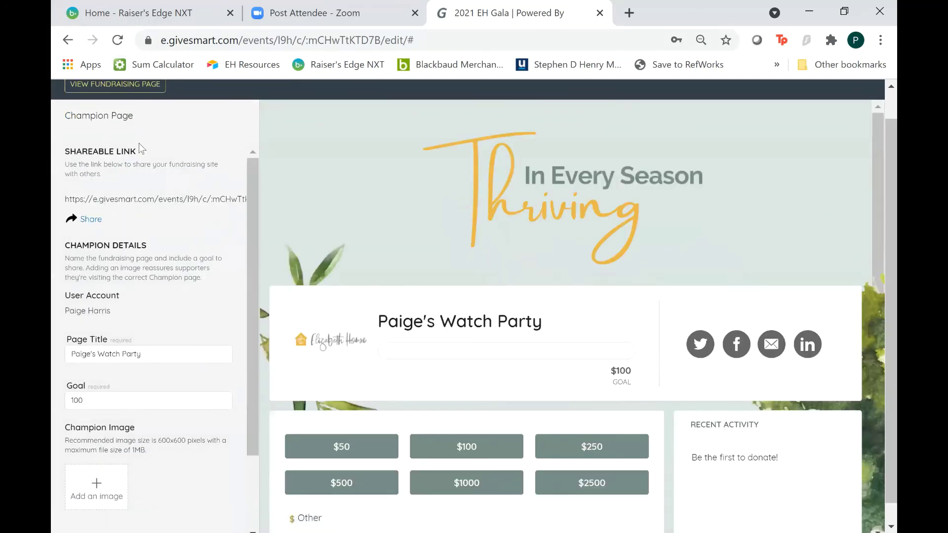
scroll(149, 153, up, 1)
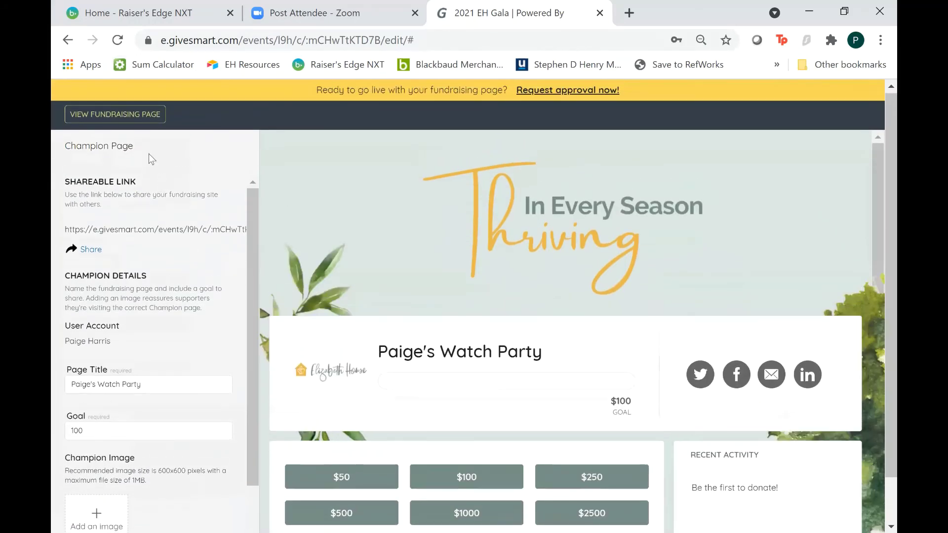
click(127, 117)
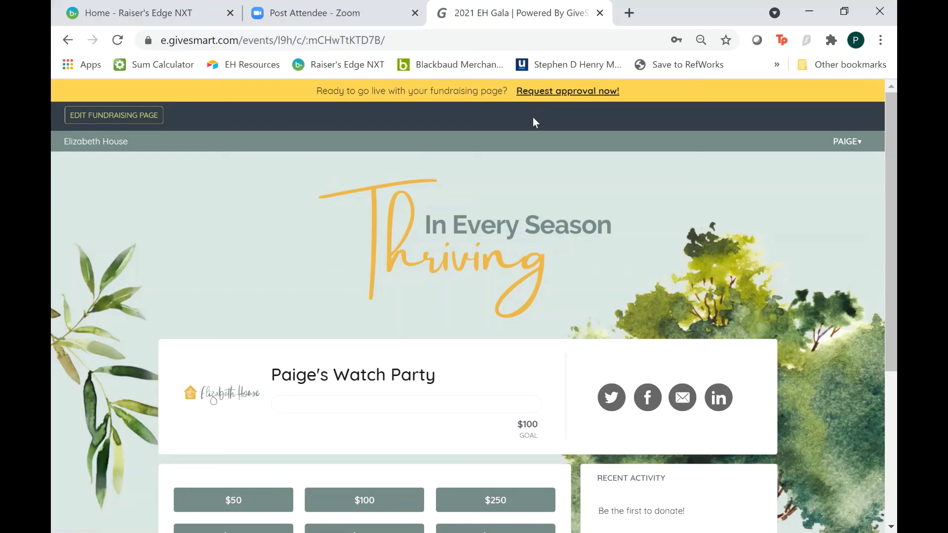
scroll(537, 179, down, 1)
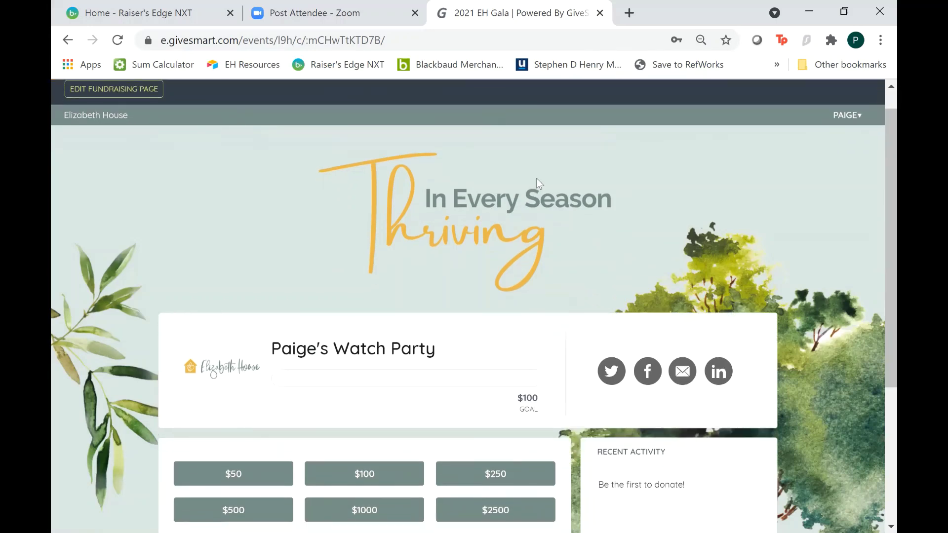
scroll(487, 226, down, 1)
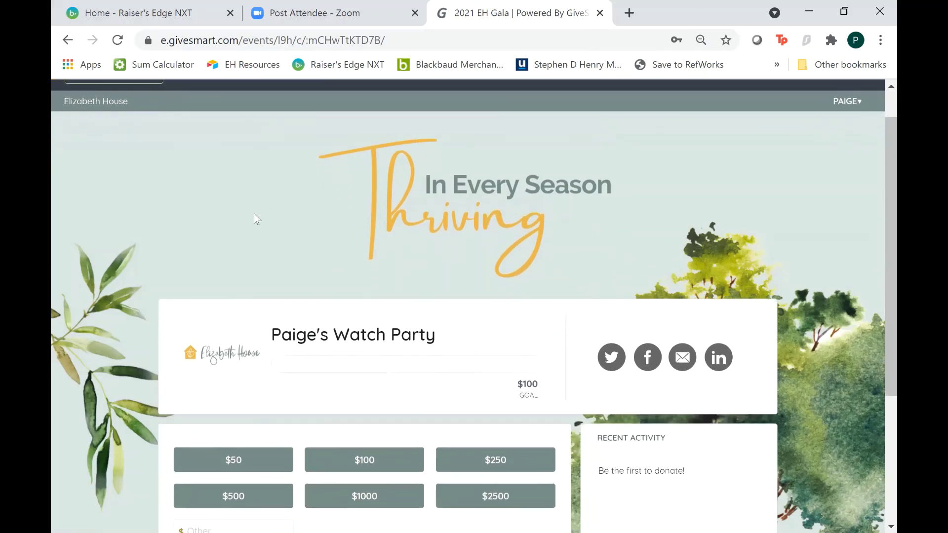
scroll(254, 214, down, 2)
scroll(253, 214, down, 2)
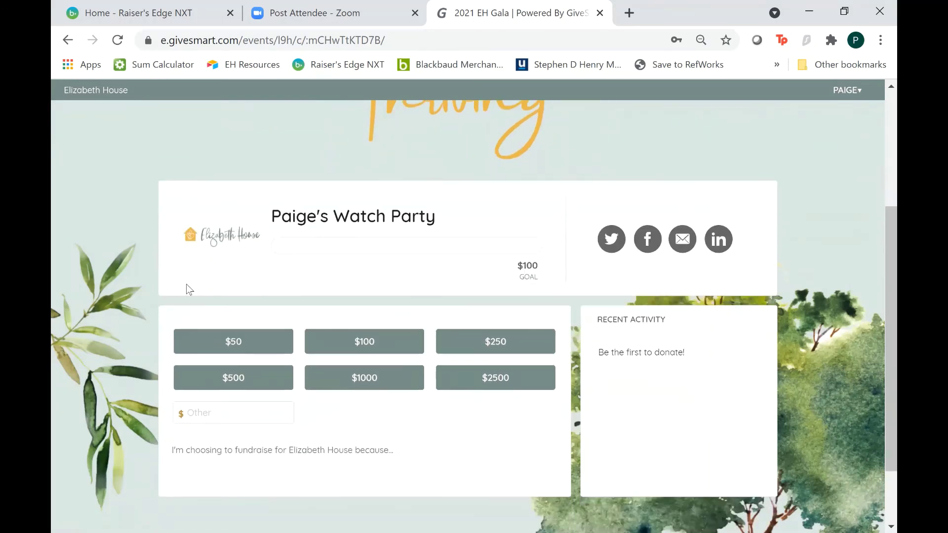
scroll(262, 232, up, 4)
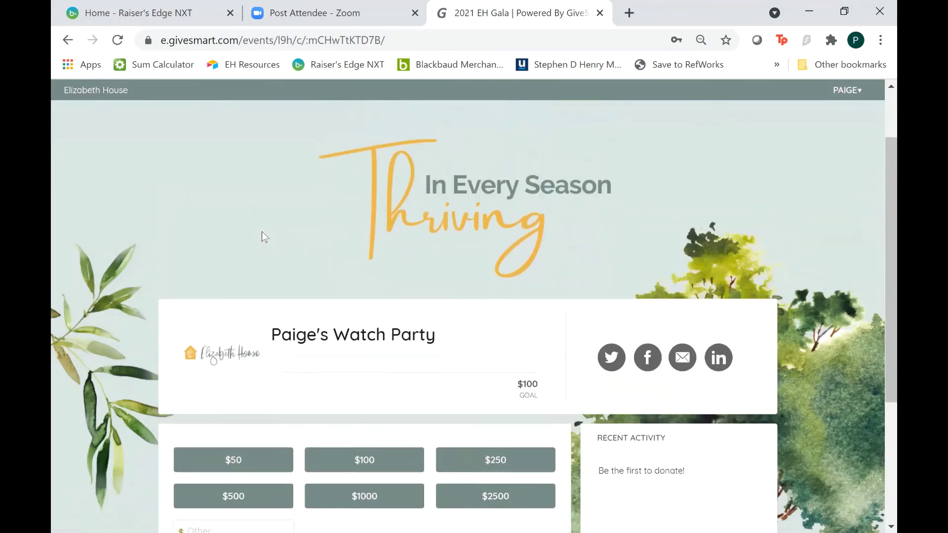
scroll(262, 232, up, 2)
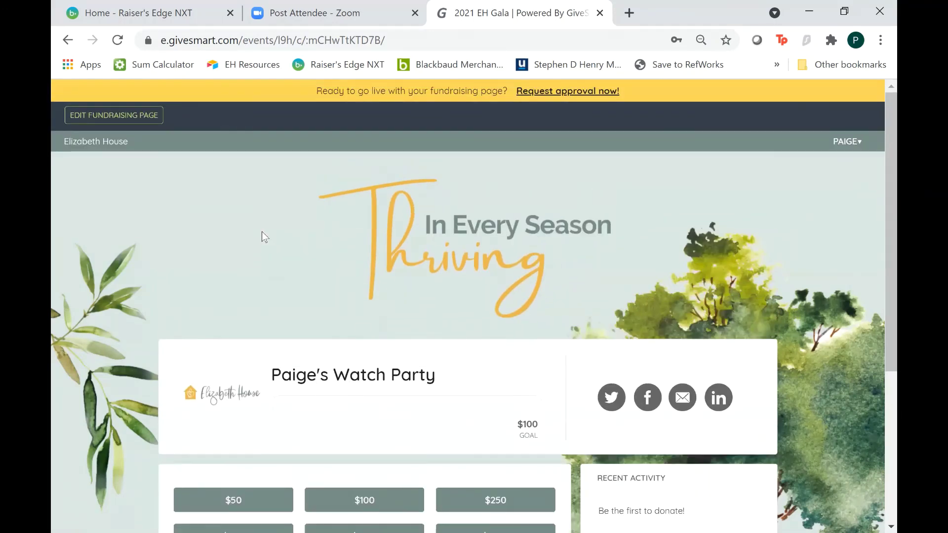